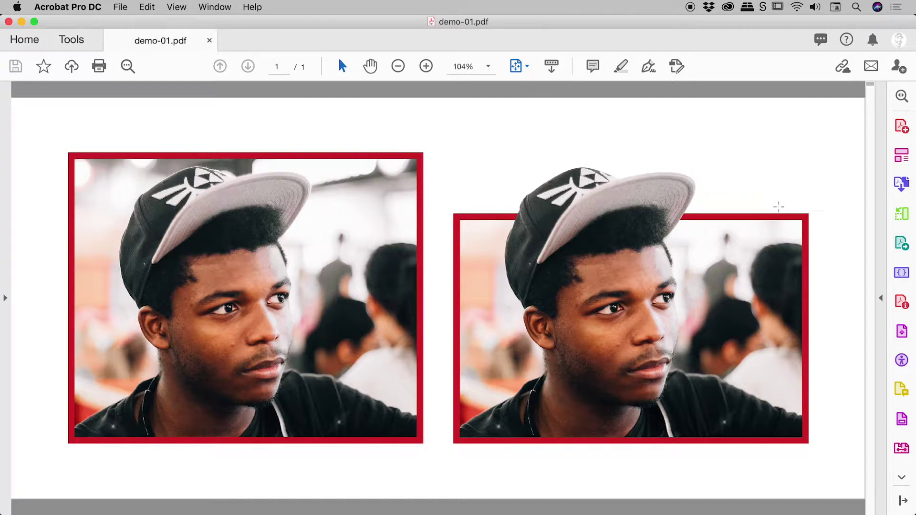
In Photoshop, hide the cutout and original layers of man-in-cap.psd to inspect each one.
{"action": "key", "text": "super+Tab"}
{"action": "key", "text": "super+Tab"}
{"action": "key", "text": "super+Tab"}
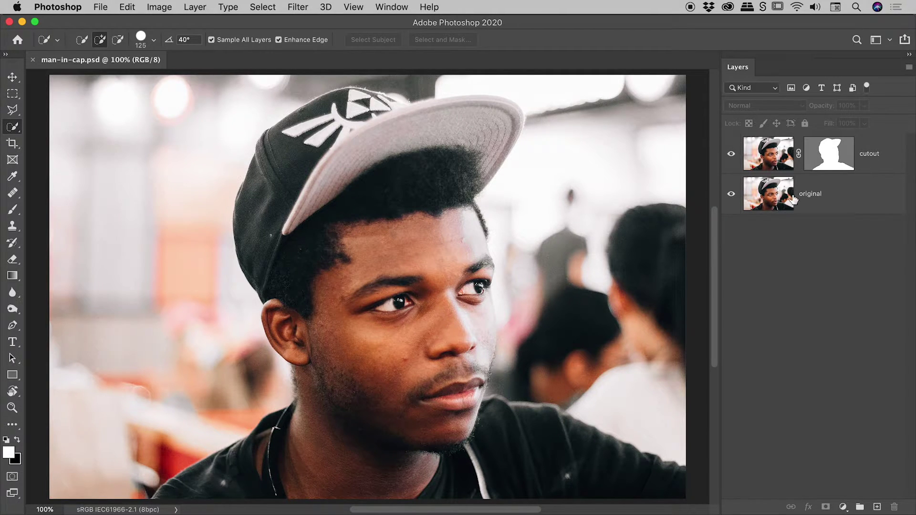
{"action": "left_click", "coordinate": [731, 153]}
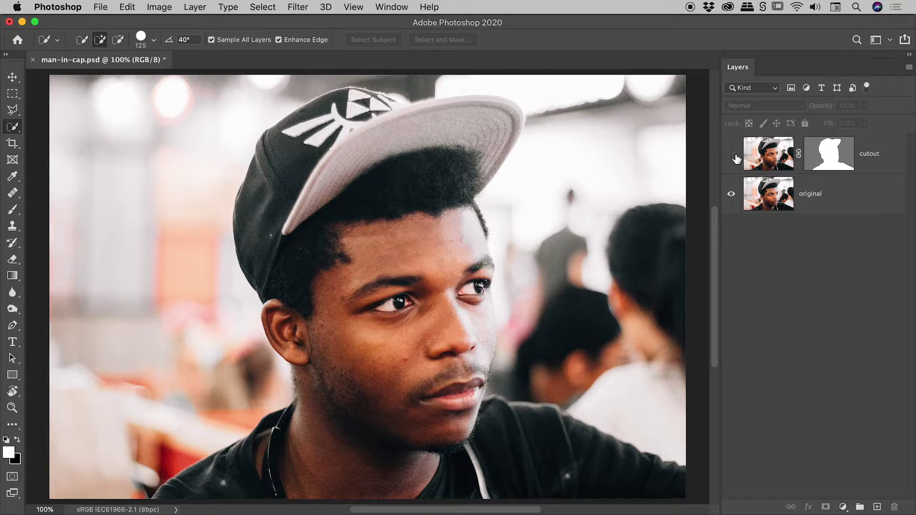
{"action": "left_click", "coordinate": [844, 193]}
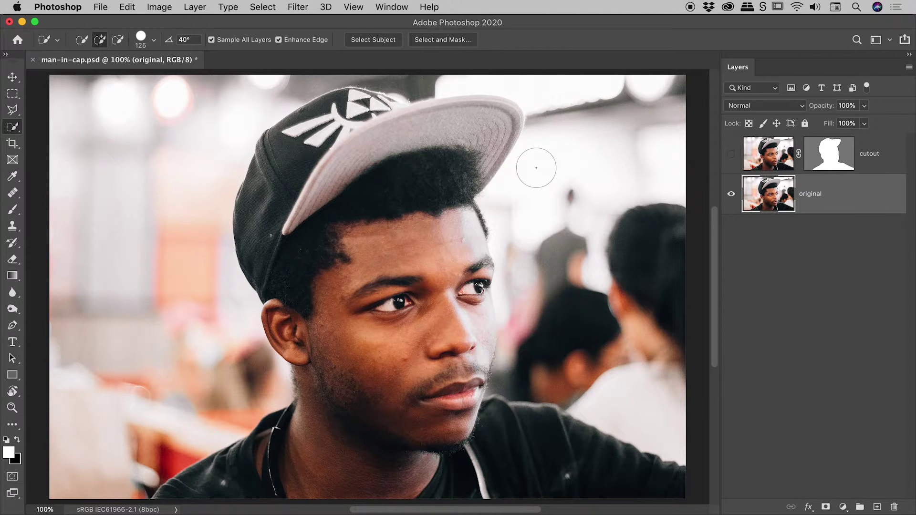
{"action": "left_click", "coordinate": [732, 195]}
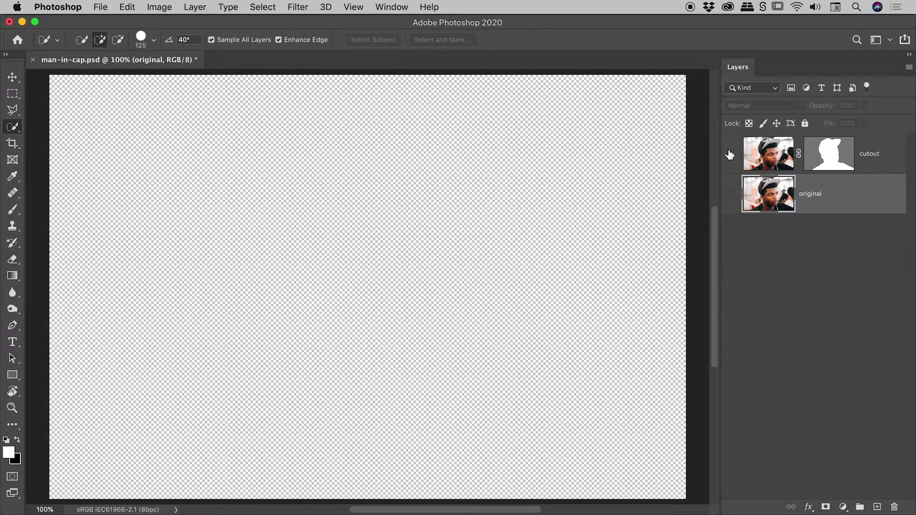
Show the cutout and original layers again, then return to InDesign's blank A4 page.
{"action": "left_click", "coordinate": [731, 154]}
{"action": "left_click", "coordinate": [783, 151]}
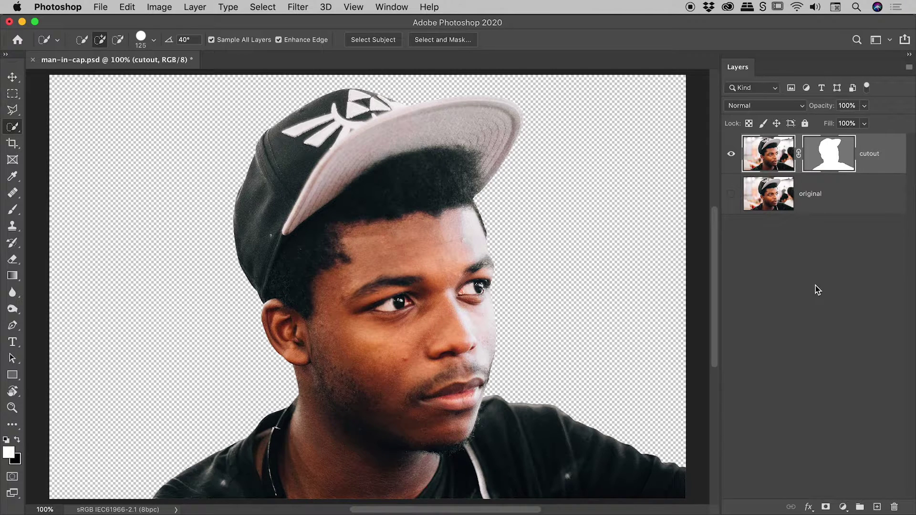
{"action": "left_click", "coordinate": [731, 194]}
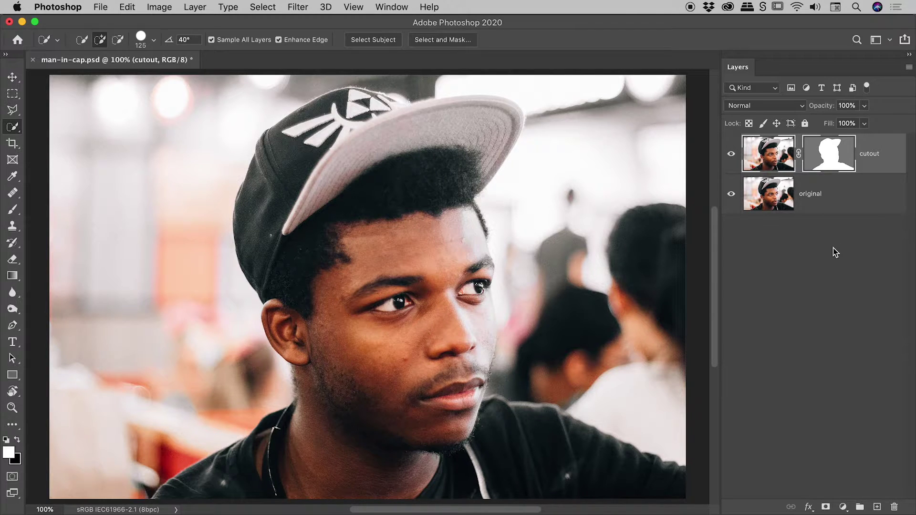
{"action": "key", "text": "super+Tab"}
{"action": "key", "text": "super+Tab"}
{"action": "key", "text": "super+Tab"}
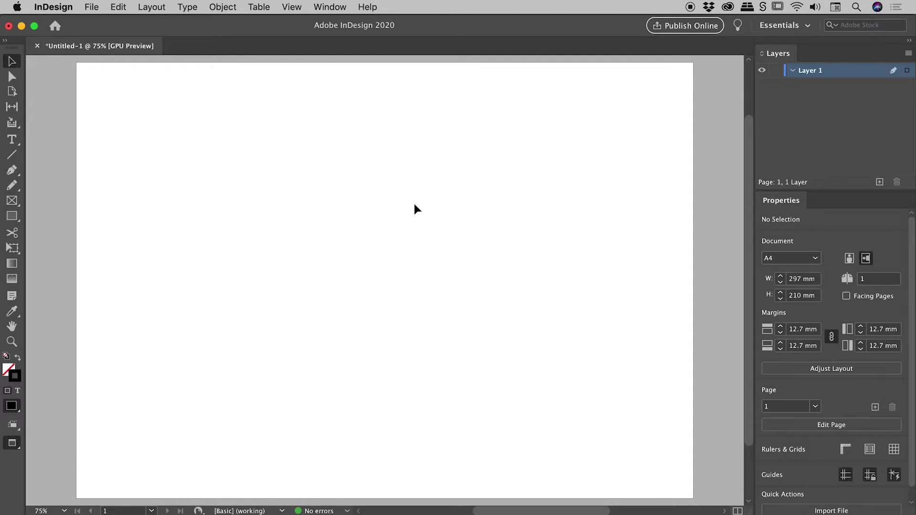
Place man-in-cap.psd on the page in a new frame via File > Place.
{"action": "left_click", "coordinate": [99, 12]}
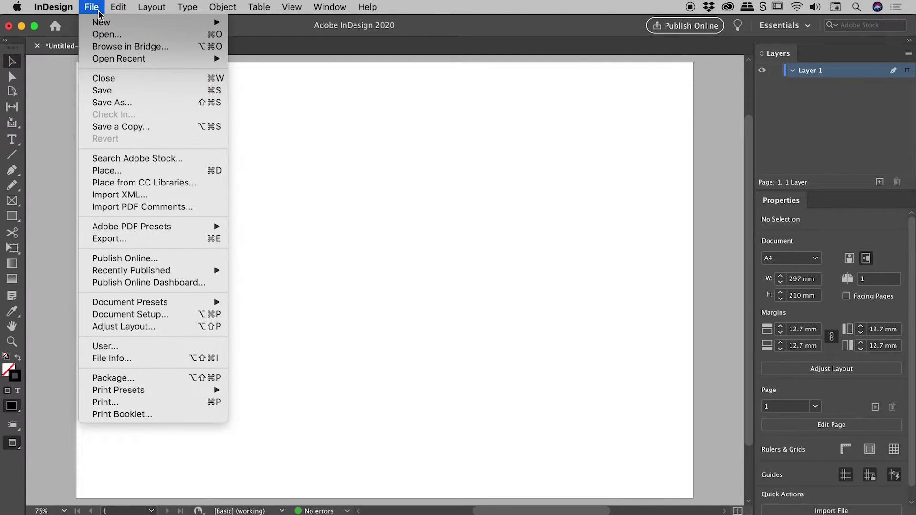
{"action": "left_click", "coordinate": [143, 172]}
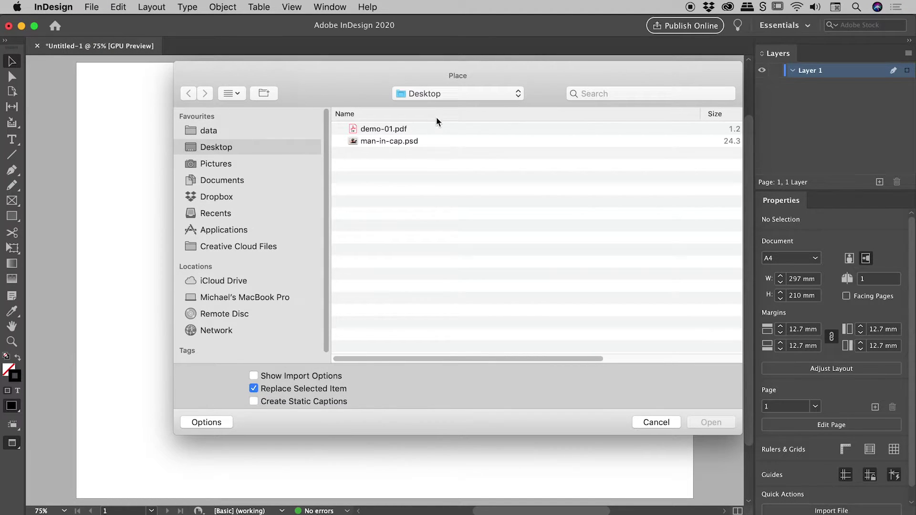
{"action": "left_click", "coordinate": [408, 145]}
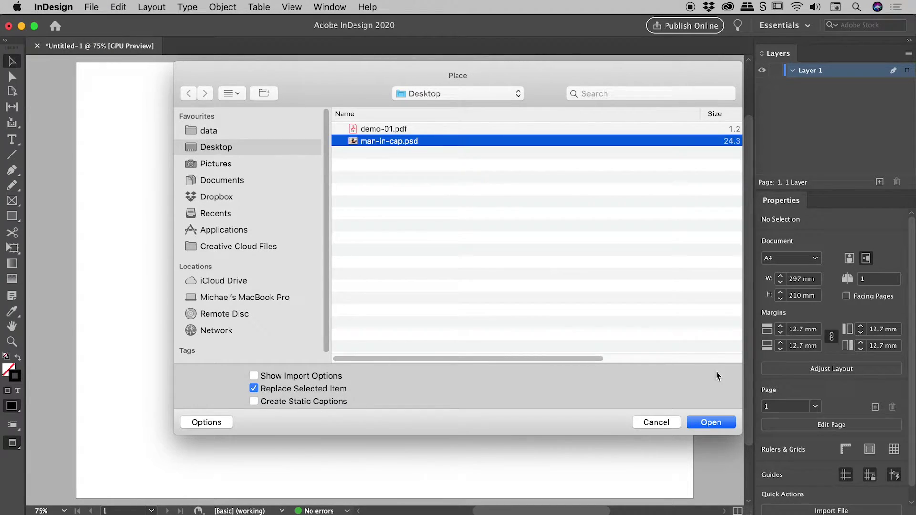
{"action": "left_click", "coordinate": [719, 422]}
{"action": "left_click_drag", "start_coordinate": [186, 126], "coordinate": [625, 419]}
Crop the photo's left side, move it up-left and scale it to about 198 × 159 mm.
{"action": "left_click_drag", "start_coordinate": [575, 194], "coordinate": [558, 206]}
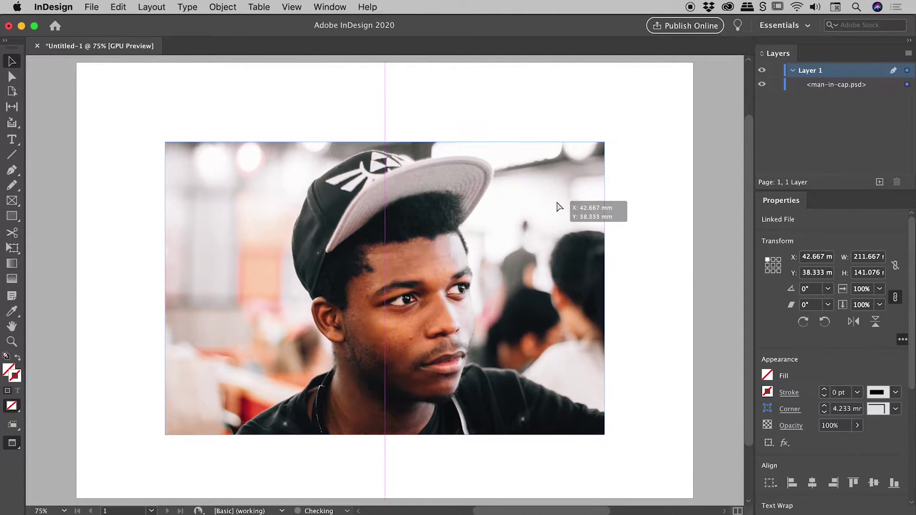
{"action": "left_click_drag", "start_coordinate": [167, 289], "coordinate": [240, 289]}
{"action": "left_click_drag", "start_coordinate": [439, 250], "coordinate": [378, 224]}
{"action": "left_click_drag", "start_coordinate": [545, 407], "coordinate": [593, 445]}
{"action": "left_click_drag", "start_coordinate": [539, 365], "coordinate": [538, 369]}
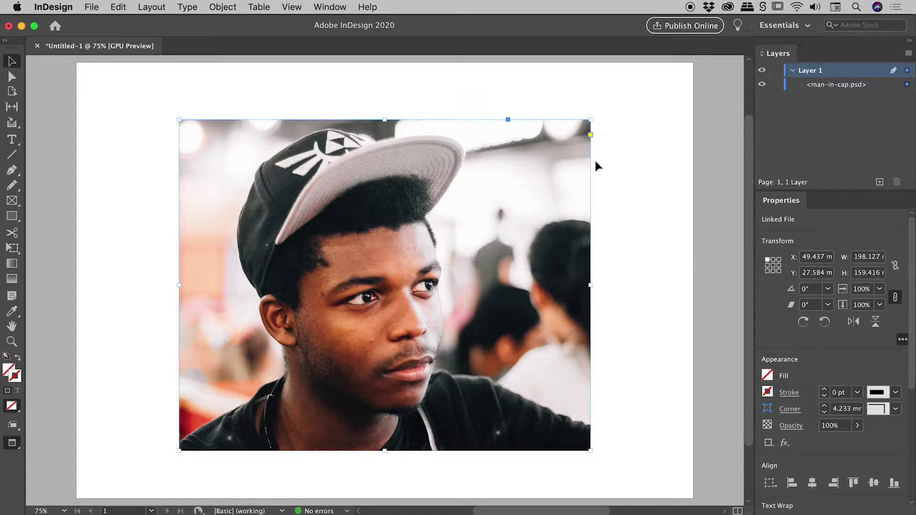
Copy the photo, Paste in Place over the original, and hide the lower copy in Layers.
{"action": "left_click", "coordinate": [114, 5]}
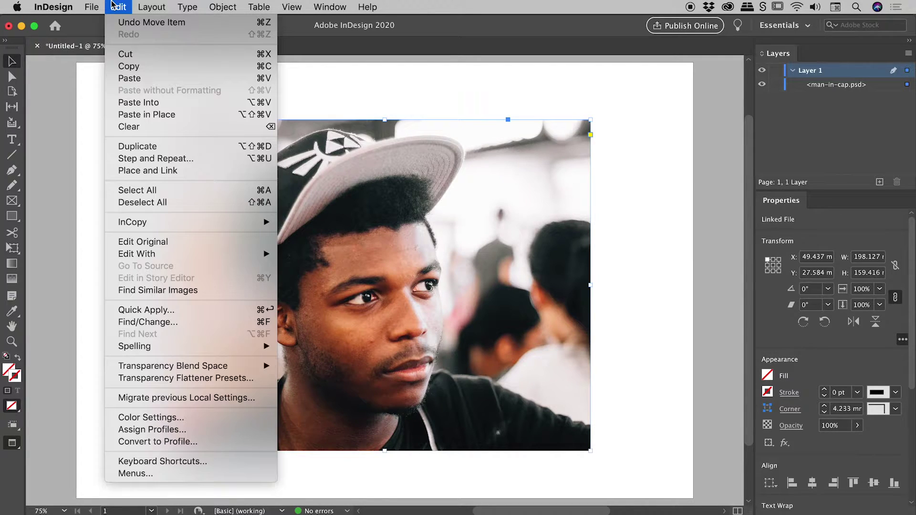
{"action": "left_click", "coordinate": [136, 67]}
{"action": "left_click", "coordinate": [119, 7]}
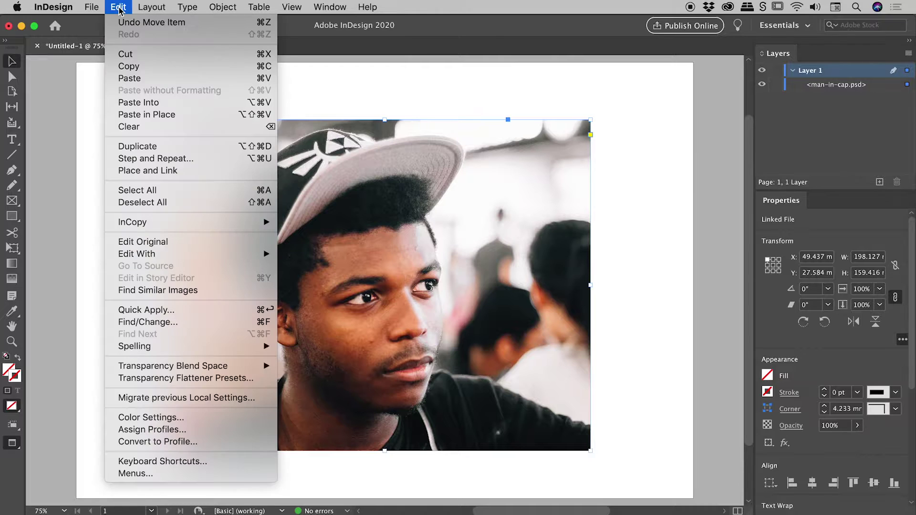
{"action": "left_click", "coordinate": [171, 119]}
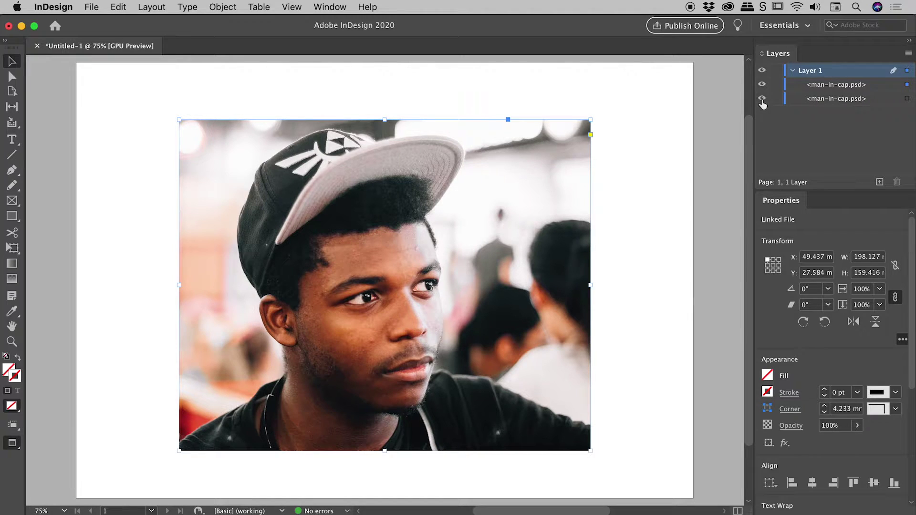
{"action": "left_click", "coordinate": [775, 102]}
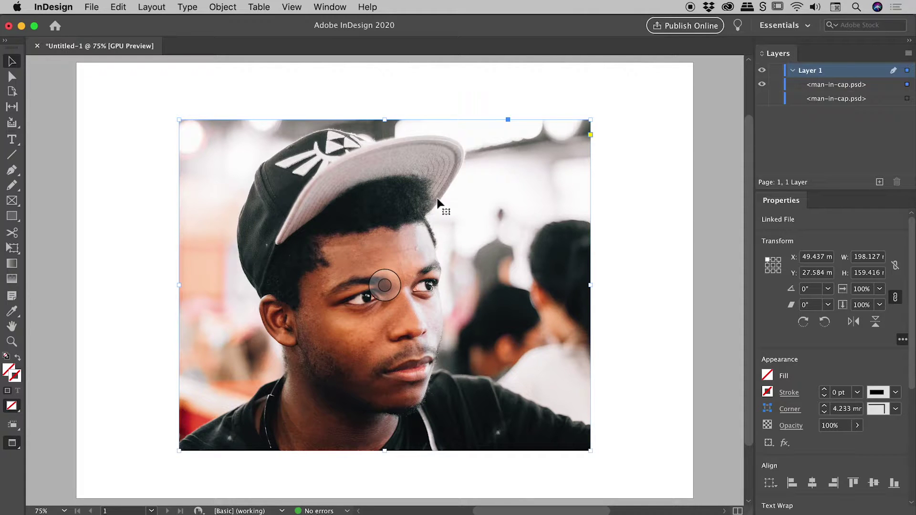
In Object Layer Options, switch off the original layer so the top copy shows only its cutout.
{"action": "left_click", "coordinate": [222, 7]}
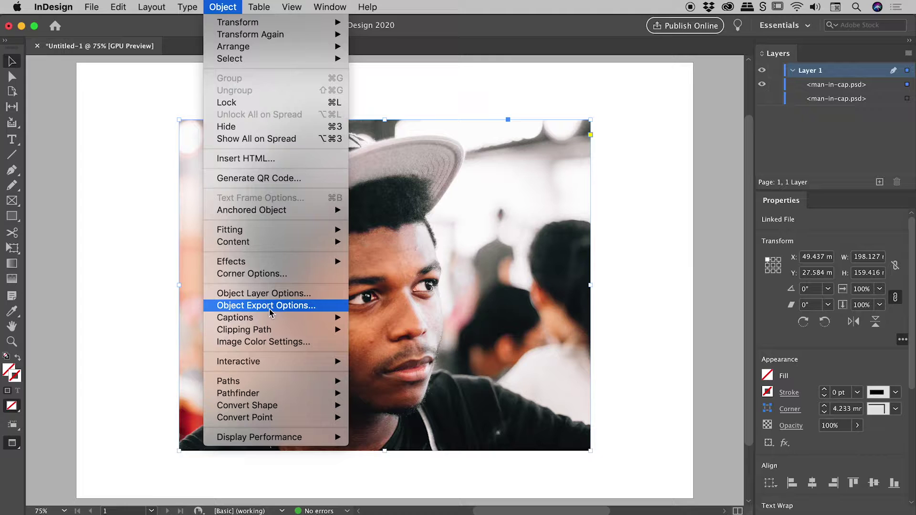
{"action": "left_click", "coordinate": [266, 299]}
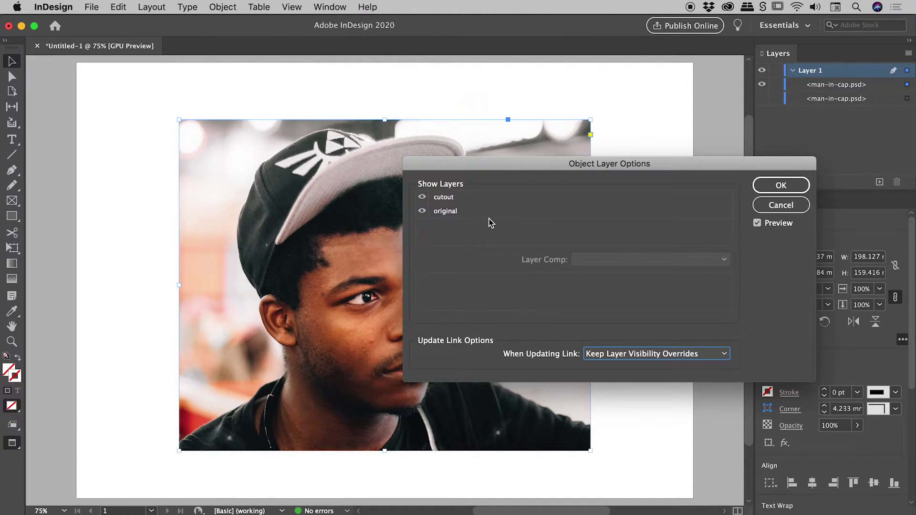
{"action": "left_click_drag", "start_coordinate": [528, 171], "coordinate": [485, 90]}
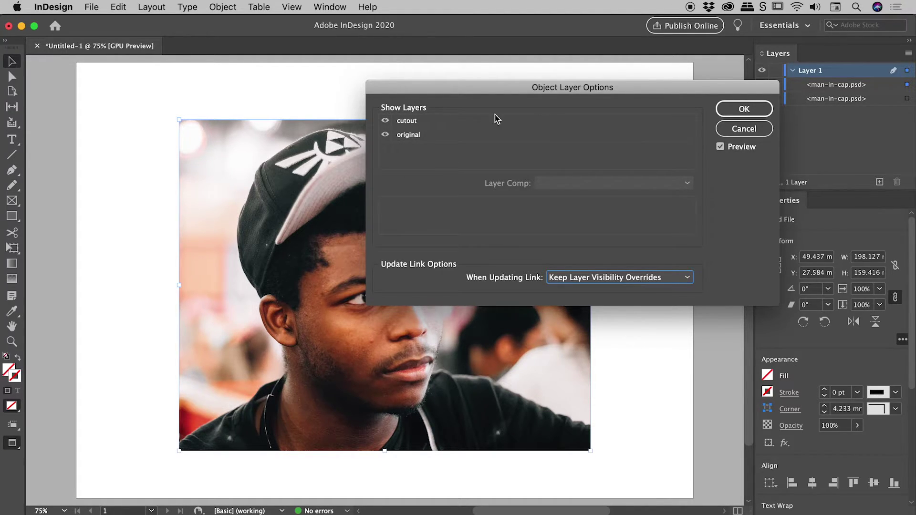
{"action": "left_click", "coordinate": [385, 135]}
{"action": "left_click_drag", "start_coordinate": [425, 89], "coordinate": [543, 89]}
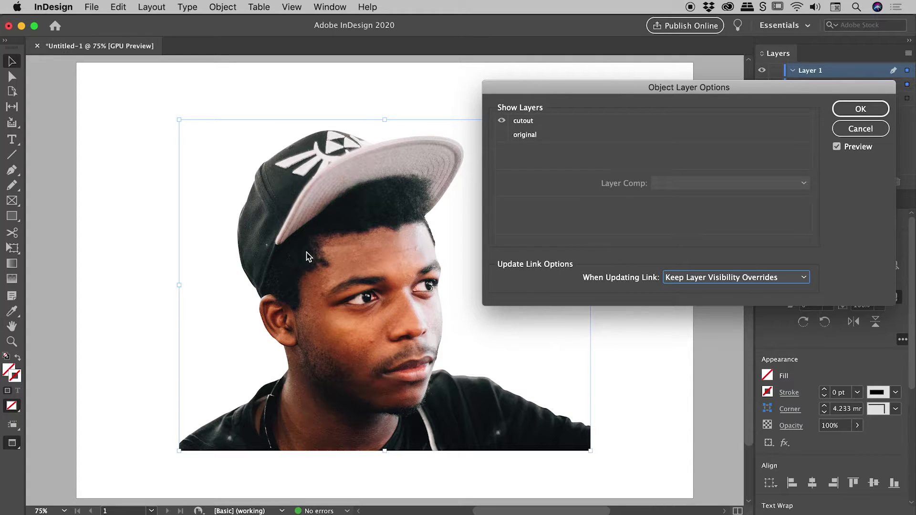
{"action": "left_click", "coordinate": [861, 110]}
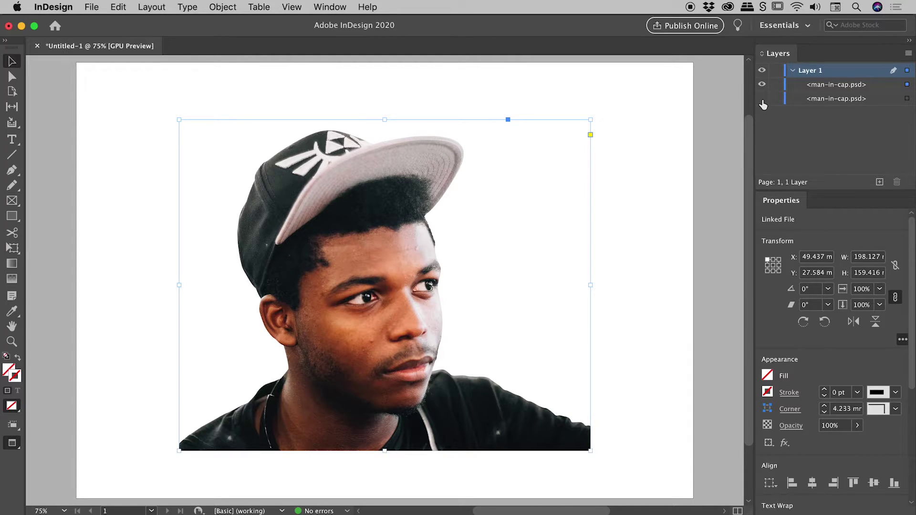
Make the lower man-in-cap.psd copy visible again and select its image frame.
{"action": "left_click", "coordinate": [763, 98]}
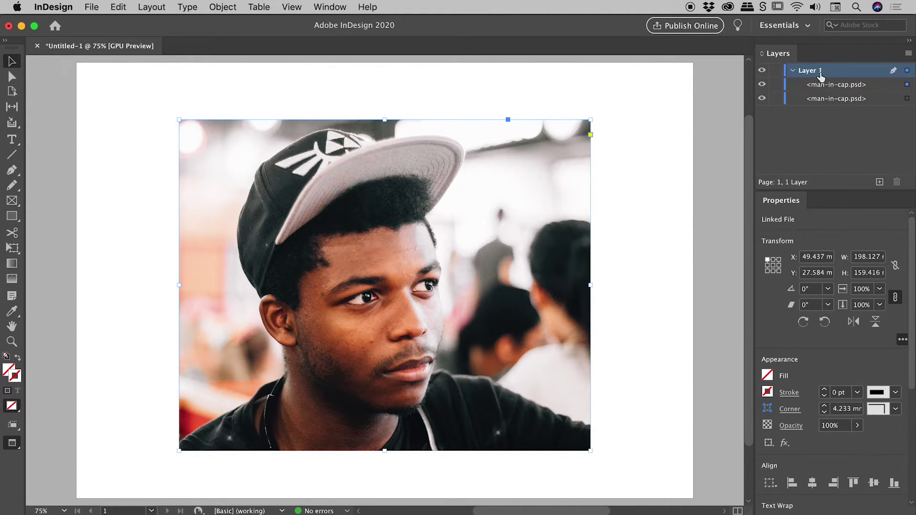
{"action": "left_click", "coordinate": [908, 99]}
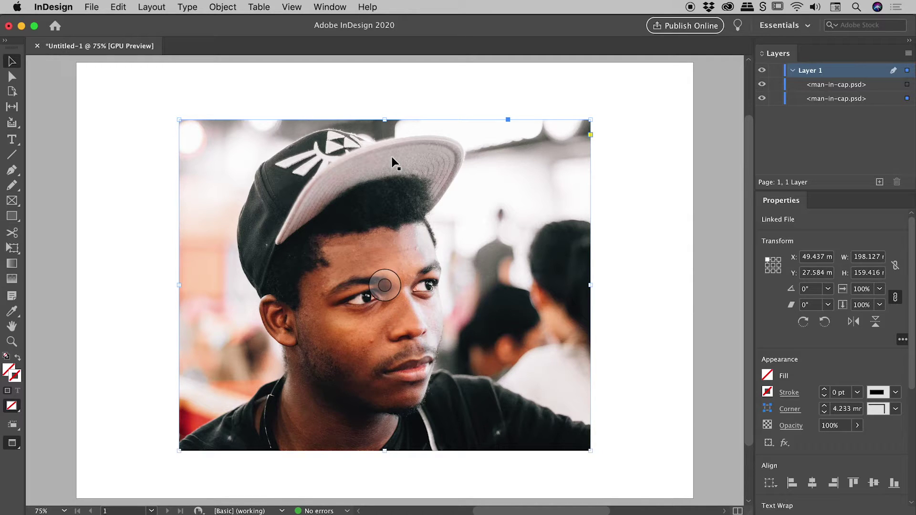
{"action": "left_click", "coordinate": [651, 122]}
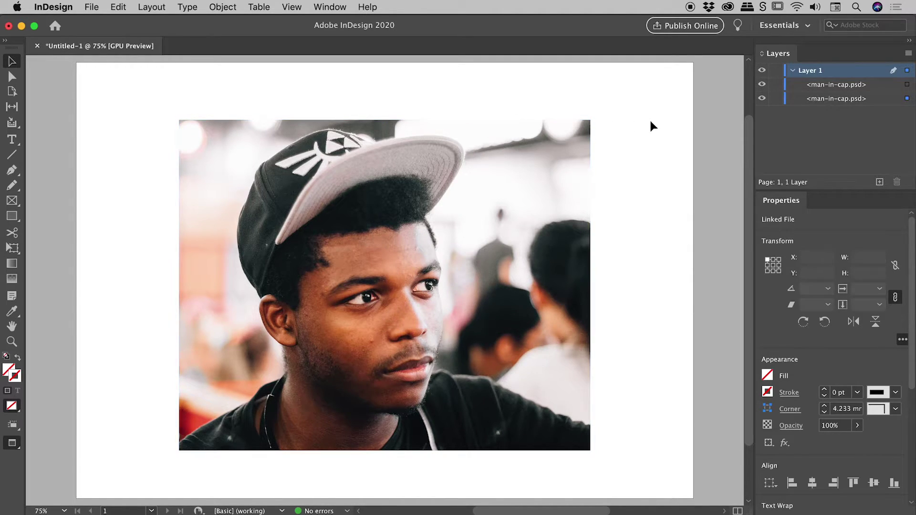
{"action": "left_click", "coordinate": [364, 184]}
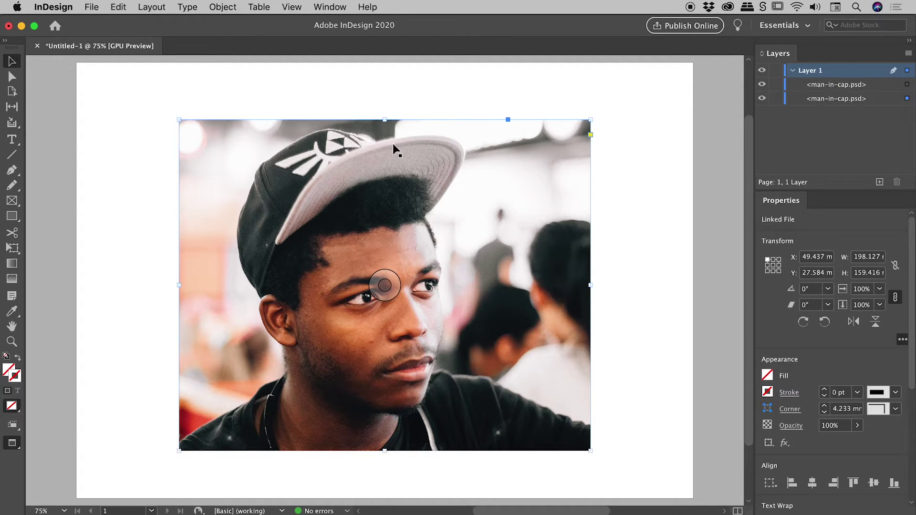
Crop the lower copy's top edge down to about 124.7 mm tall, then select the upper copy.
{"action": "left_click_drag", "start_coordinate": [385, 120], "coordinate": [385, 192]}
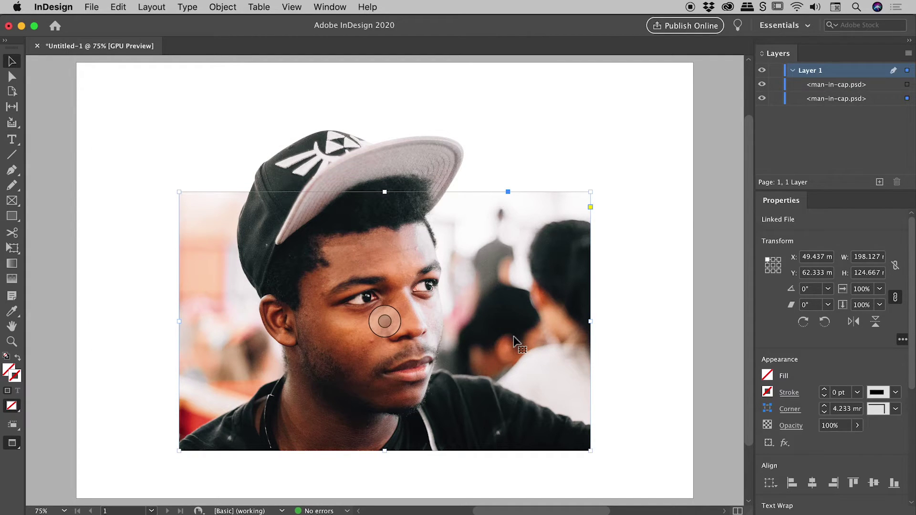
{"action": "left_click", "coordinate": [622, 298]}
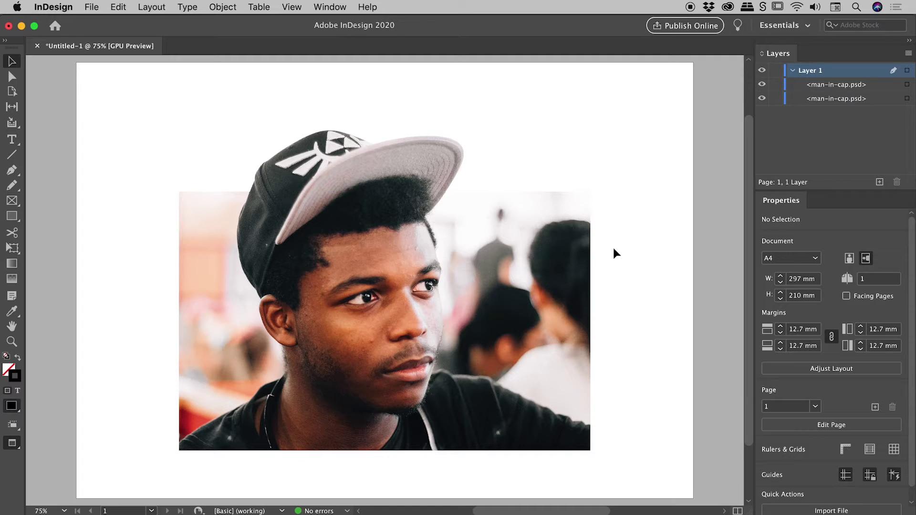
{"action": "left_click", "coordinate": [442, 216]}
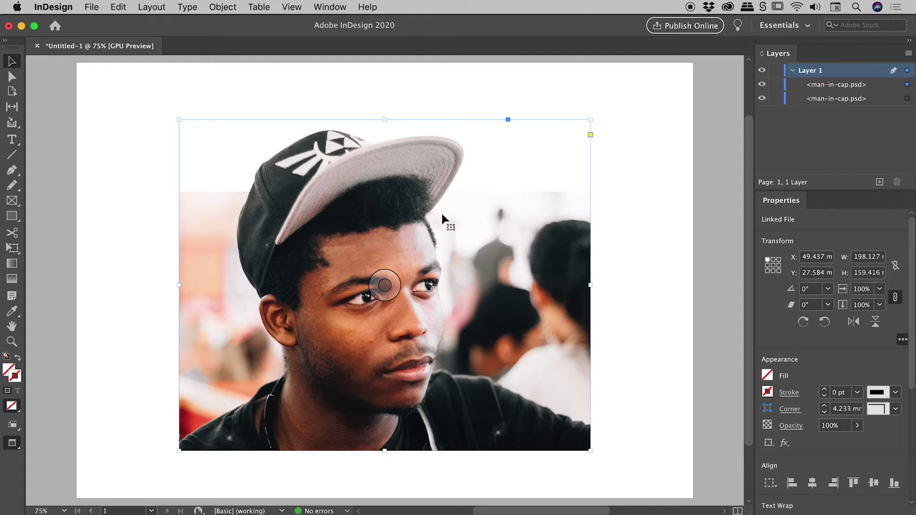
Give the cropped lower photo frame a 10 pt stroke in the C=15 M=100 red swatch.
{"action": "left_click", "coordinate": [442, 214], "text": "super"}
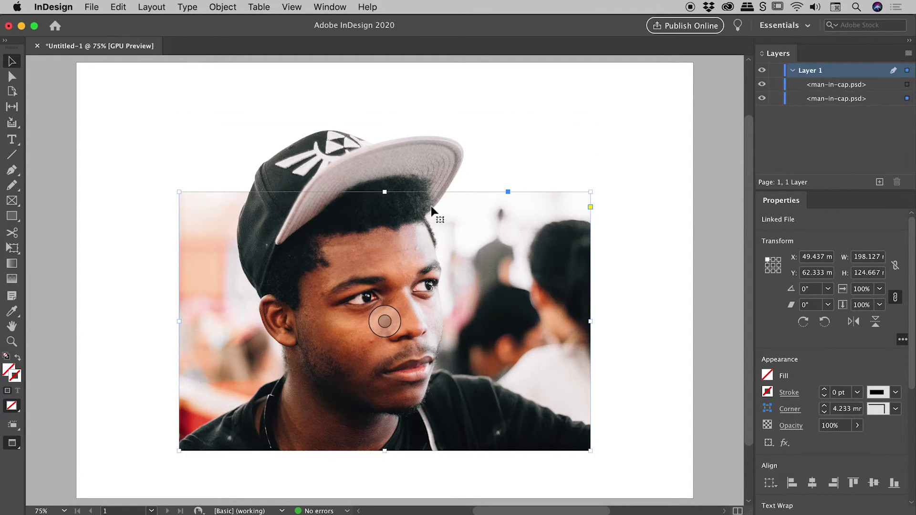
{"action": "scroll", "coordinate": [911, 235], "scroll_direction": "down", "scroll_amount": 5}
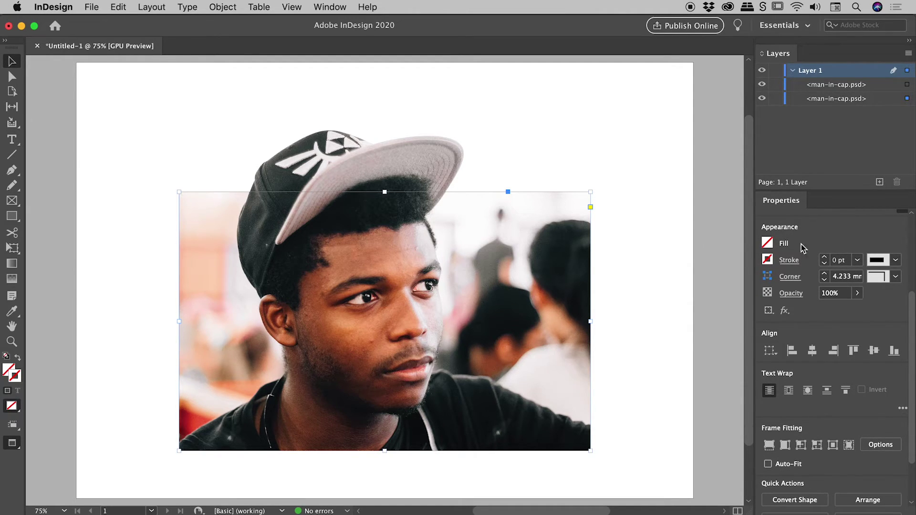
{"action": "left_click", "coordinate": [767, 260]}
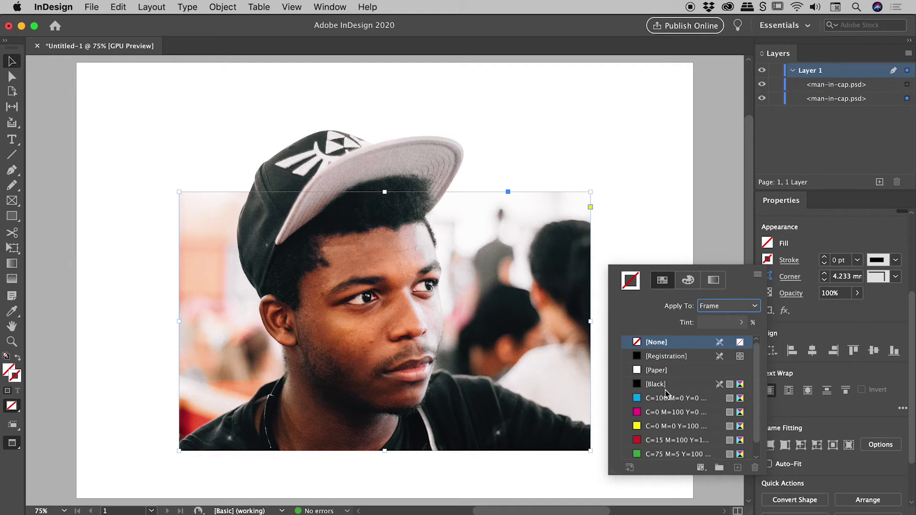
{"action": "left_click", "coordinate": [659, 440]}
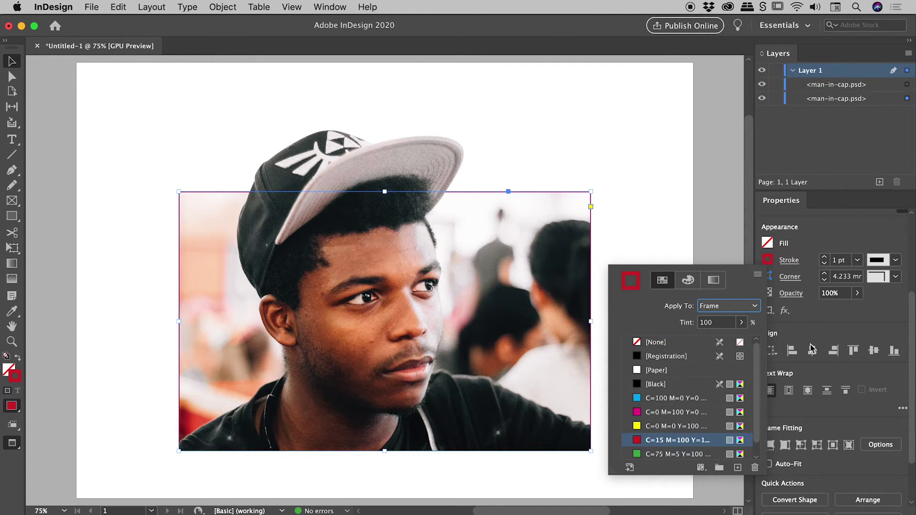
{"action": "left_click", "coordinate": [859, 261]}
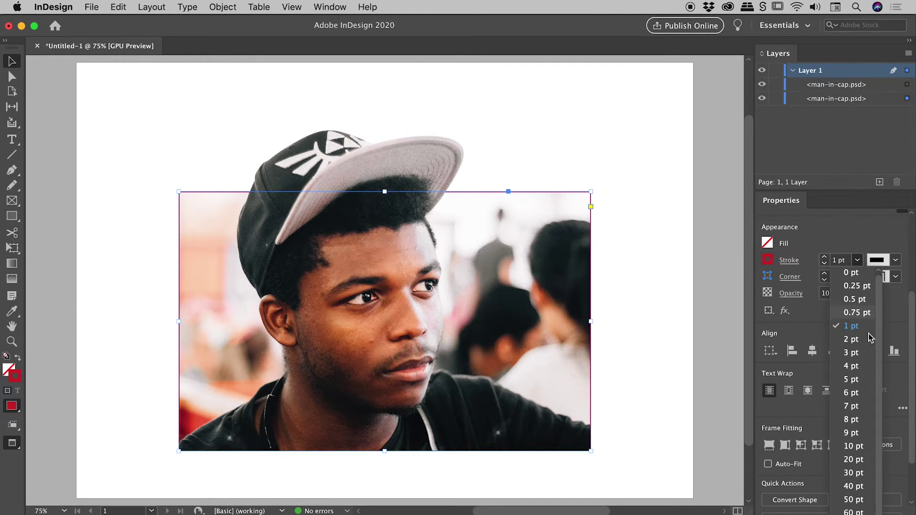
{"action": "left_click", "coordinate": [859, 446]}
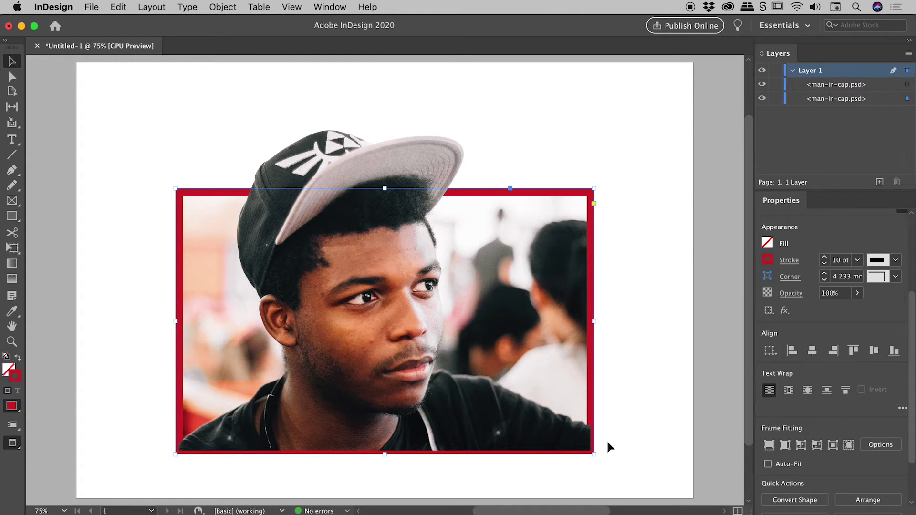
{"action": "left_click_drag", "start_coordinate": [597, 448], "coordinate": [616, 350]}
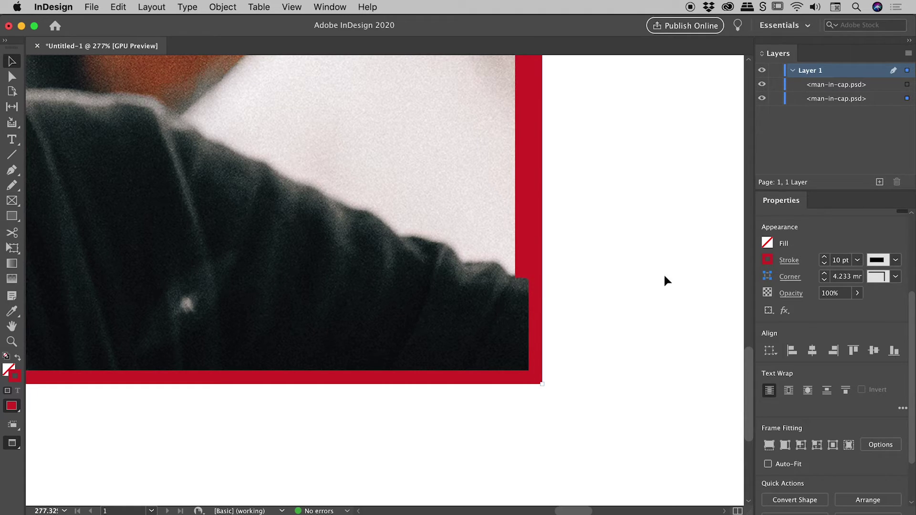
Align the frame's 10 pt red stroke to the outside of its edge.
{"action": "left_click", "coordinate": [787, 262]}
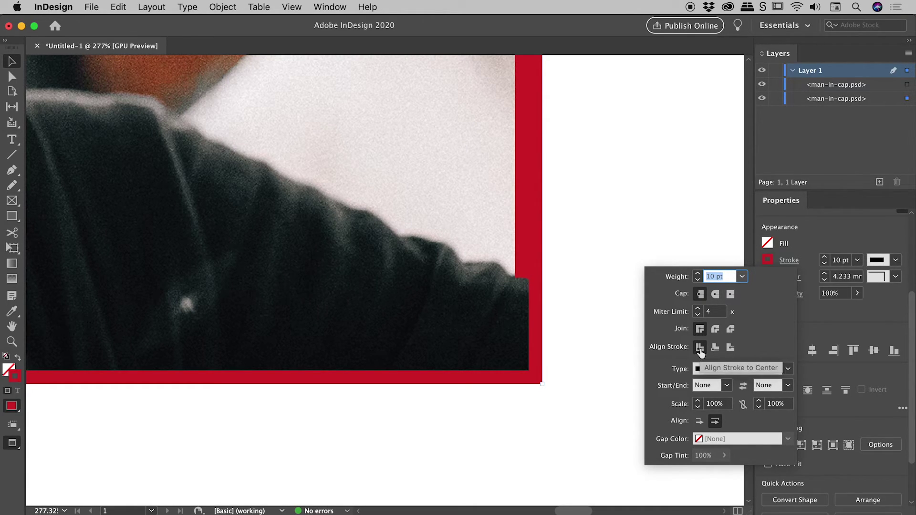
{"action": "left_click", "coordinate": [731, 348]}
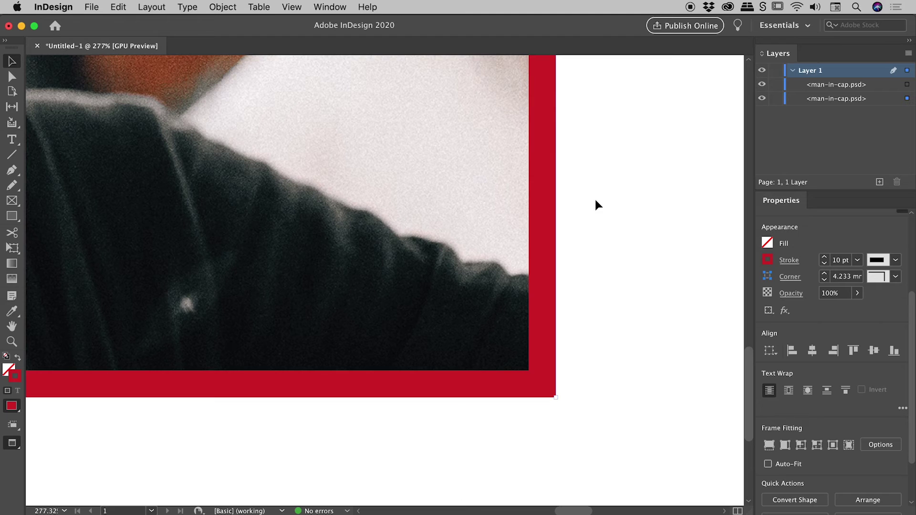
{"action": "left_click_drag", "start_coordinate": [595, 198], "coordinate": [464, 192]}
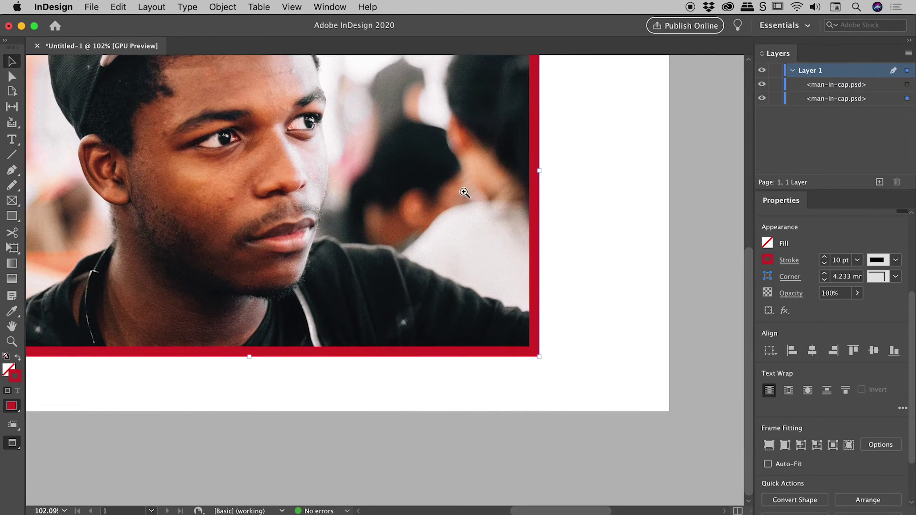
Fit the page in the window and move the photo up toward the page centre.
{"action": "key", "text": "super+0"}
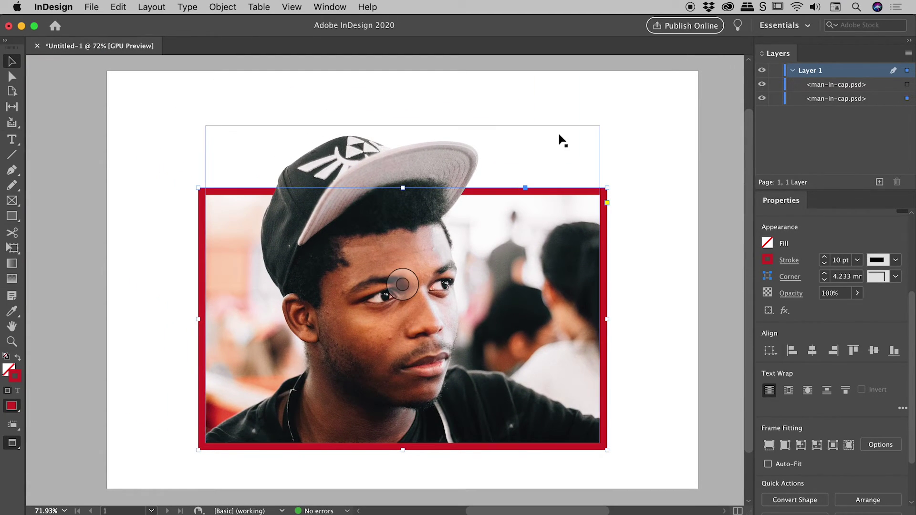
{"action": "left_click_drag", "start_coordinate": [463, 260], "coordinate": [463, 238]}
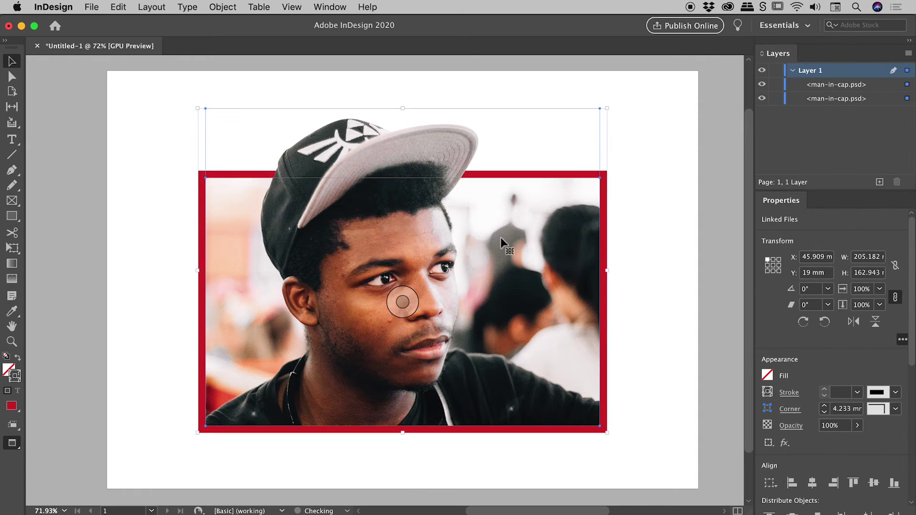
{"action": "left_click", "coordinate": [664, 252]}
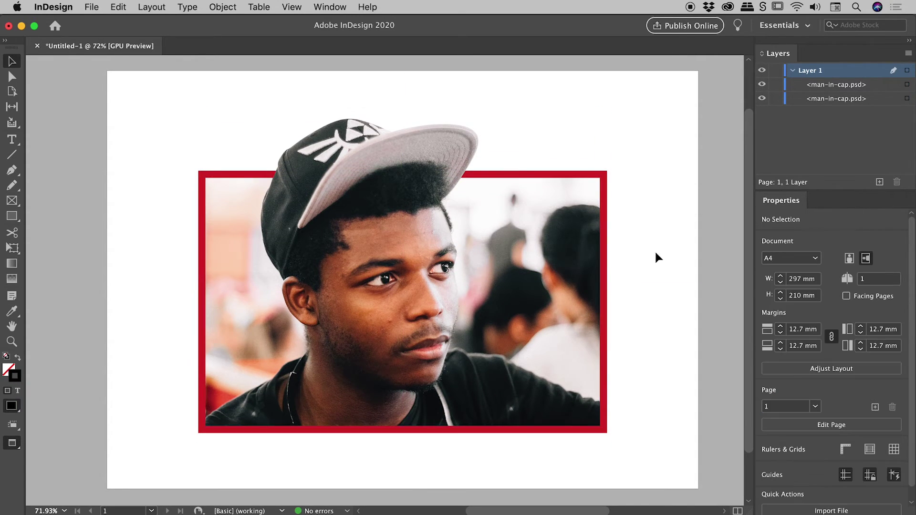
{"action": "left_click", "coordinate": [507, 189]}
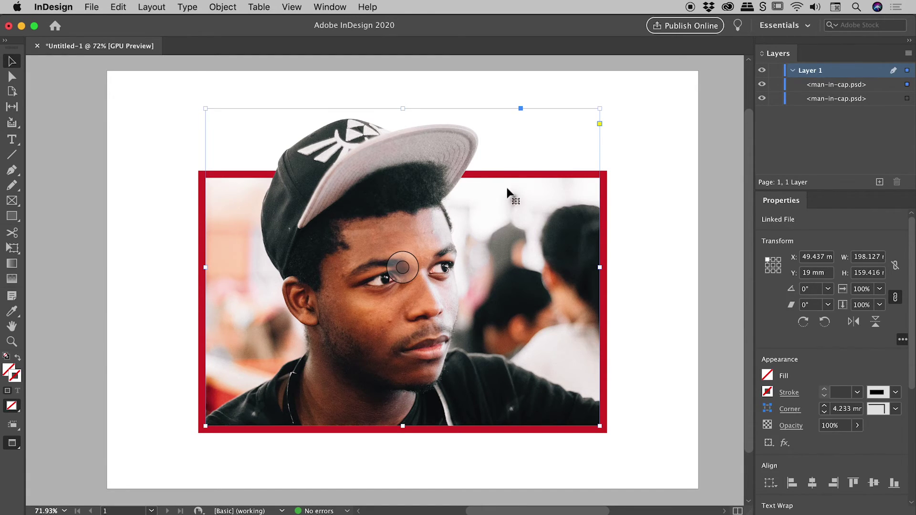
{"action": "left_click", "coordinate": [405, 171]}
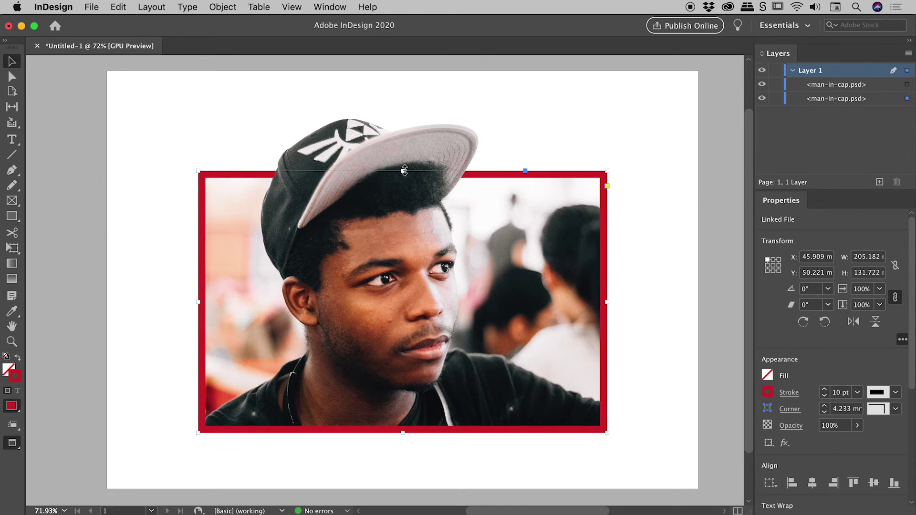
{"action": "mouse_move", "coordinate": [404, 171]}
{"action": "left_mouse_down"}
{"action": "mouse_move", "coordinate": [404, 198]}
{"action": "mouse_move", "coordinate": [404, 174]}
{"action": "left_mouse_up"}
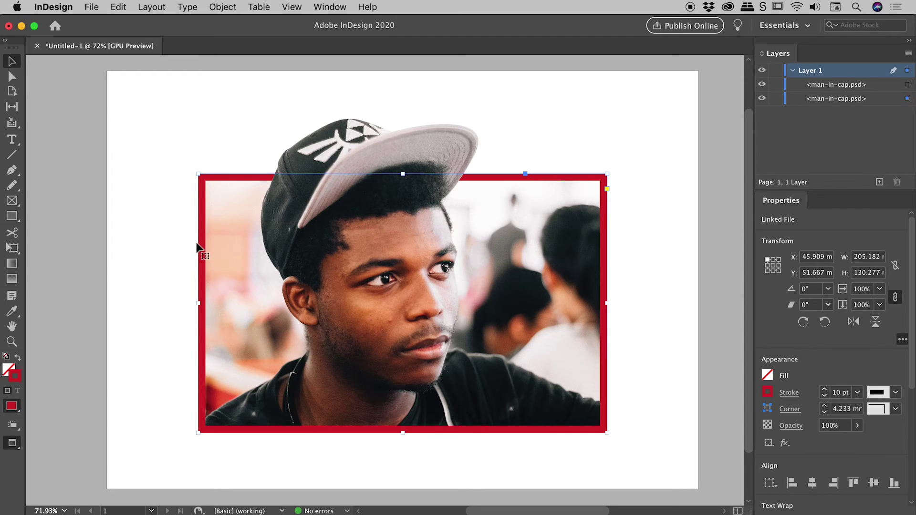
Trim both photo frames' left side, scale them to about 201 × 166 mm, positioned at X 50 mm.
{"action": "left_click_drag", "start_coordinate": [101, 86], "coordinate": [325, 275]}
{"action": "left_click_drag", "start_coordinate": [198, 270], "coordinate": [217, 269]}
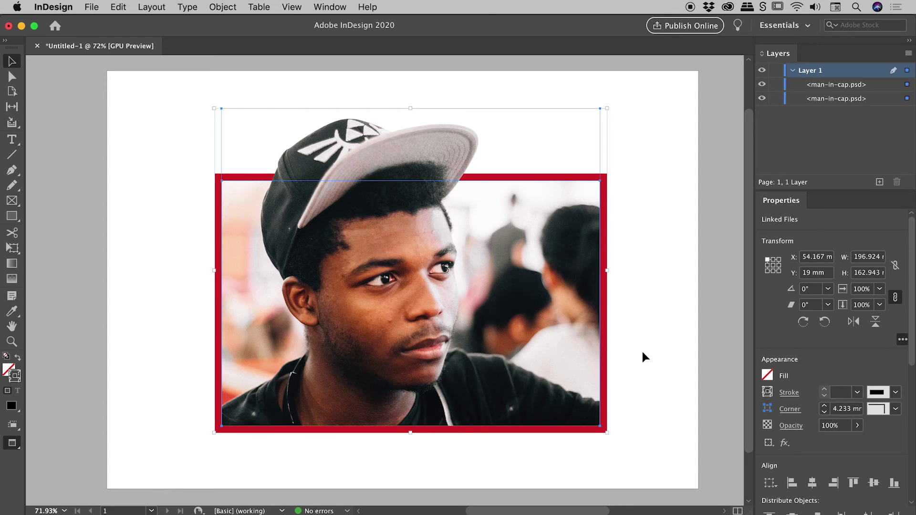
{"action": "mouse_move", "coordinate": [607, 432]}
{"action": "left_mouse_down"}
{"action": "mouse_move", "coordinate": [565, 411]}
{"action": "mouse_move", "coordinate": [600, 422]}
{"action": "mouse_move", "coordinate": [578, 408]}
{"action": "mouse_move", "coordinate": [615, 438]}
{"action": "left_mouse_up"}
{"action": "left_click_drag", "start_coordinate": [569, 372], "coordinate": [560, 375]}
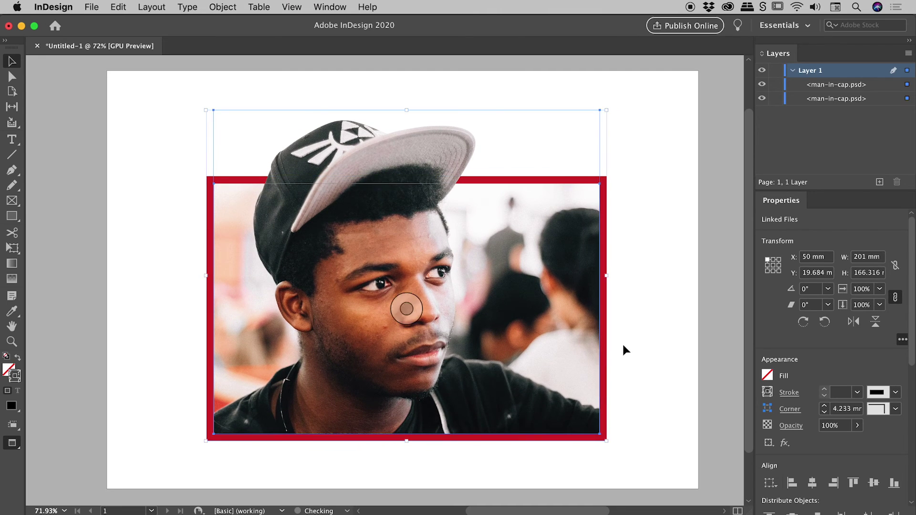
{"action": "left_click", "coordinate": [646, 338]}
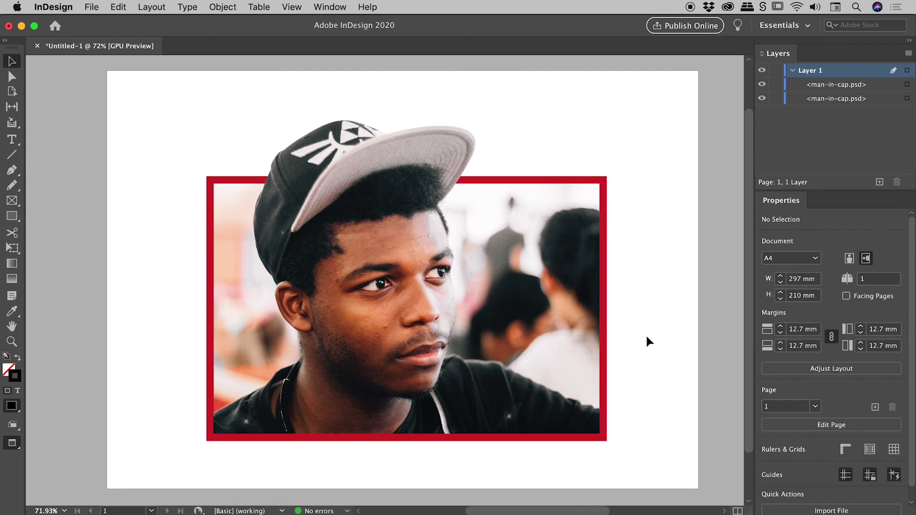